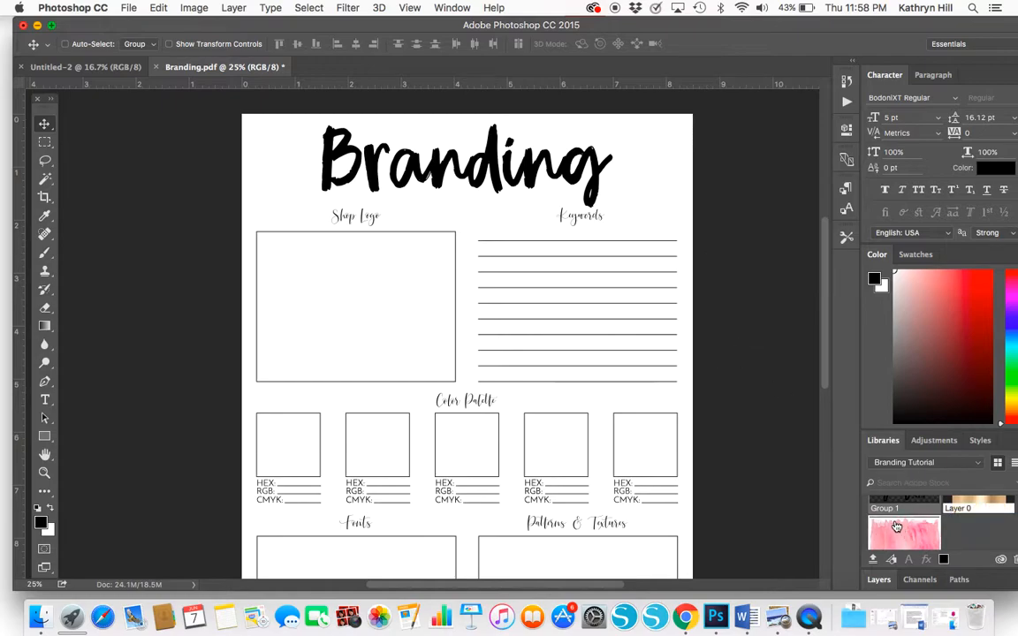
Place the nap time logo graphic from the Branding Tutorial library into the Shop Logo box, enlarged to nearly fill it.
scroll(530, 353, "down", 2)
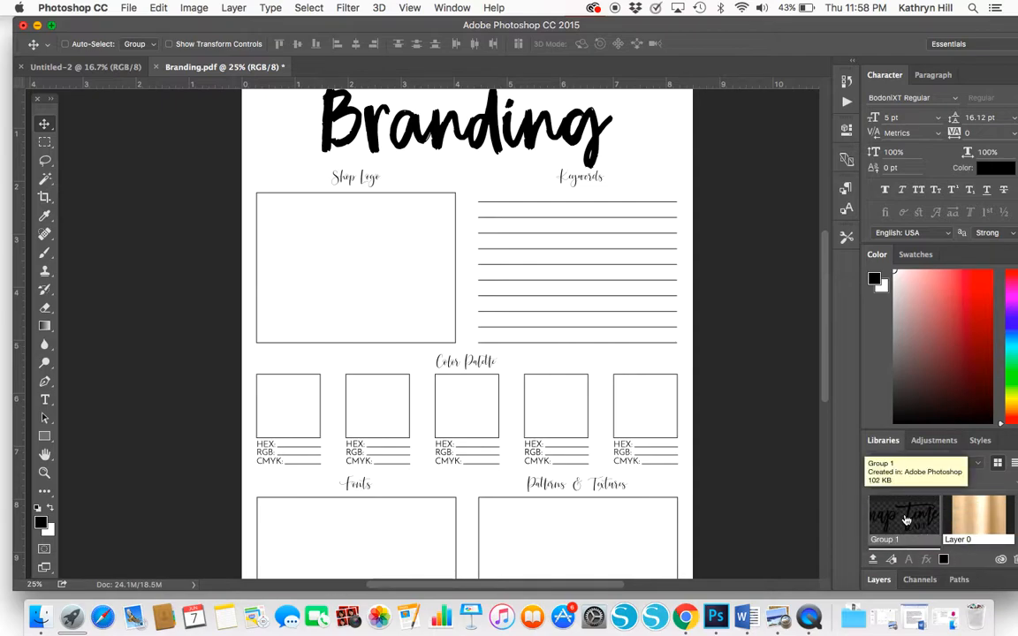
left_click_drag(905, 522, 440, 321)
left_click_drag(280, 225, 266, 213)
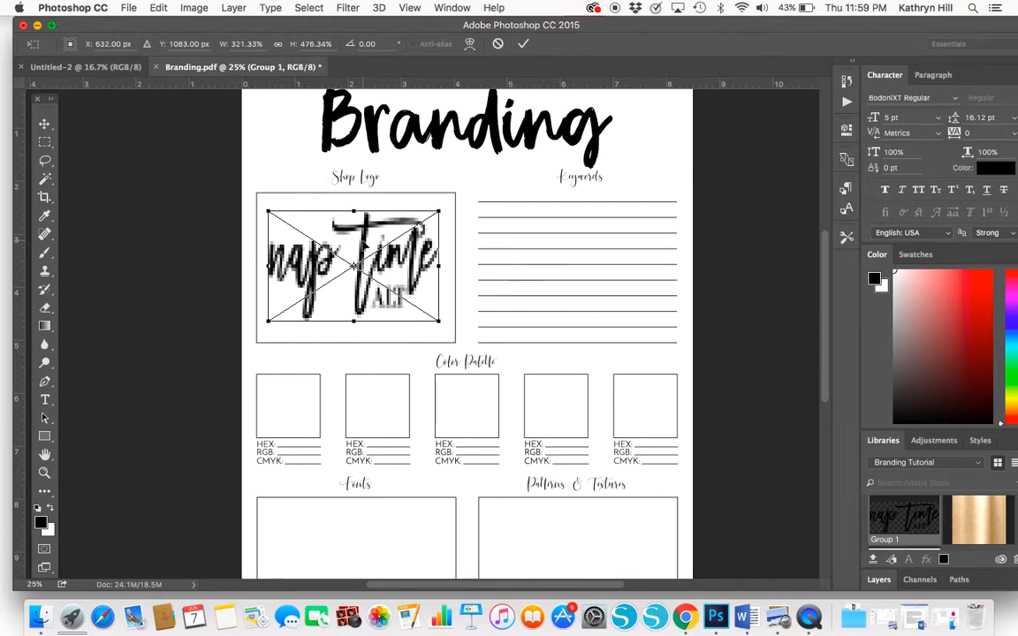
left_click_drag(364, 246, 364, 239)
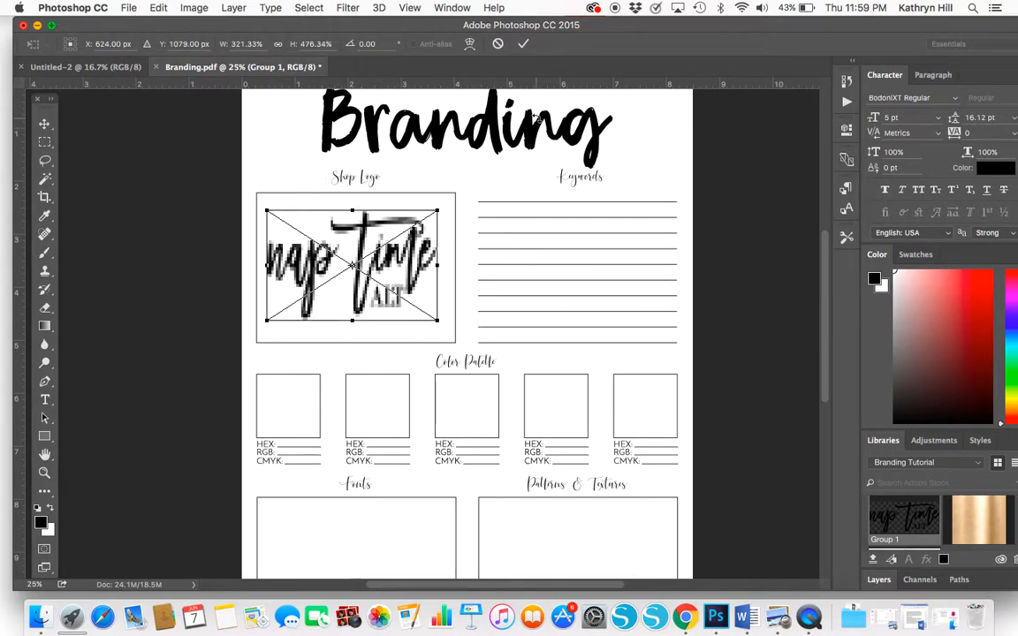
left_click(522, 44)
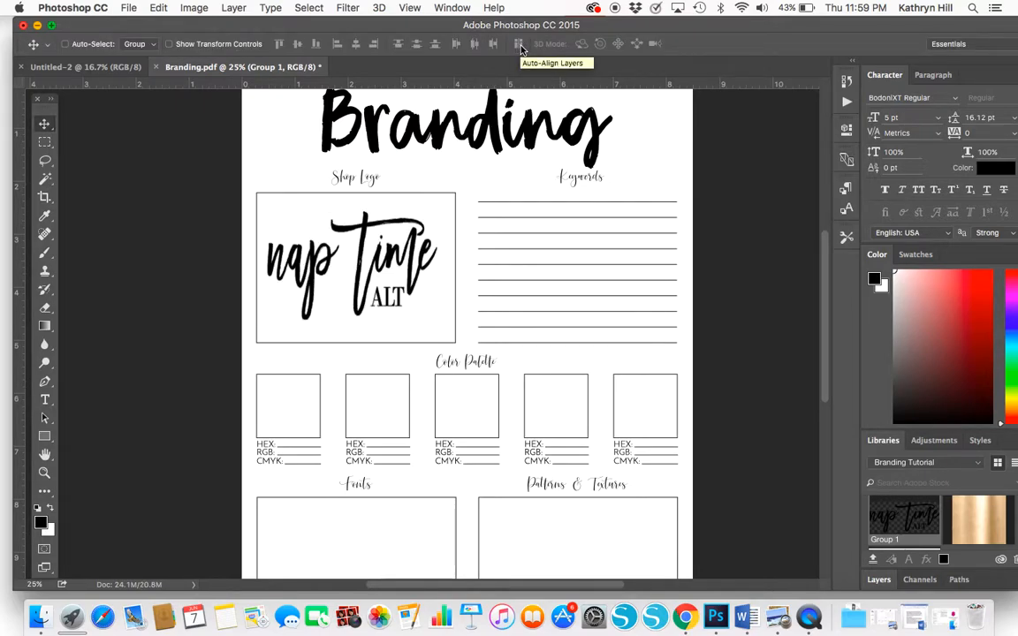
Draw a black rectangle about 372 by 361 px and move it over the first Color Palette box.
scroll(665, 370, "down", 3)
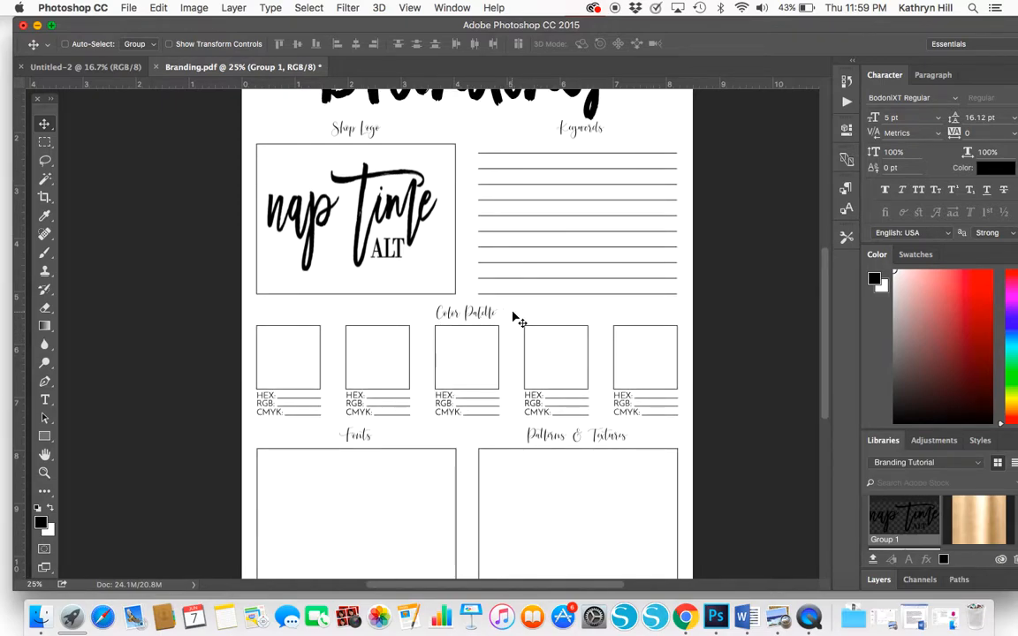
left_click(45, 436)
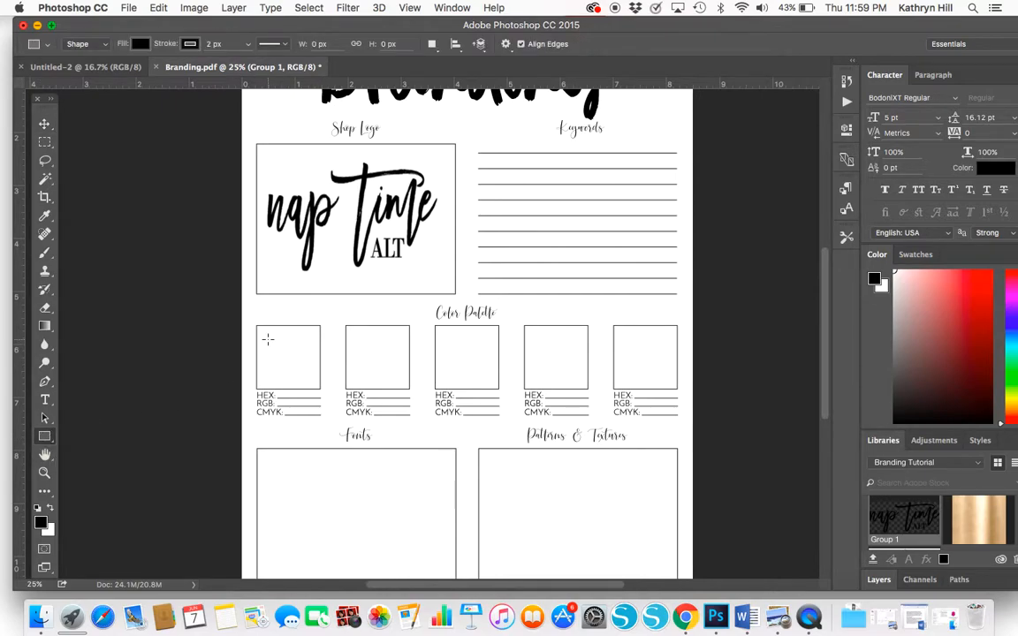
left_click_drag(260, 330, 293, 361)
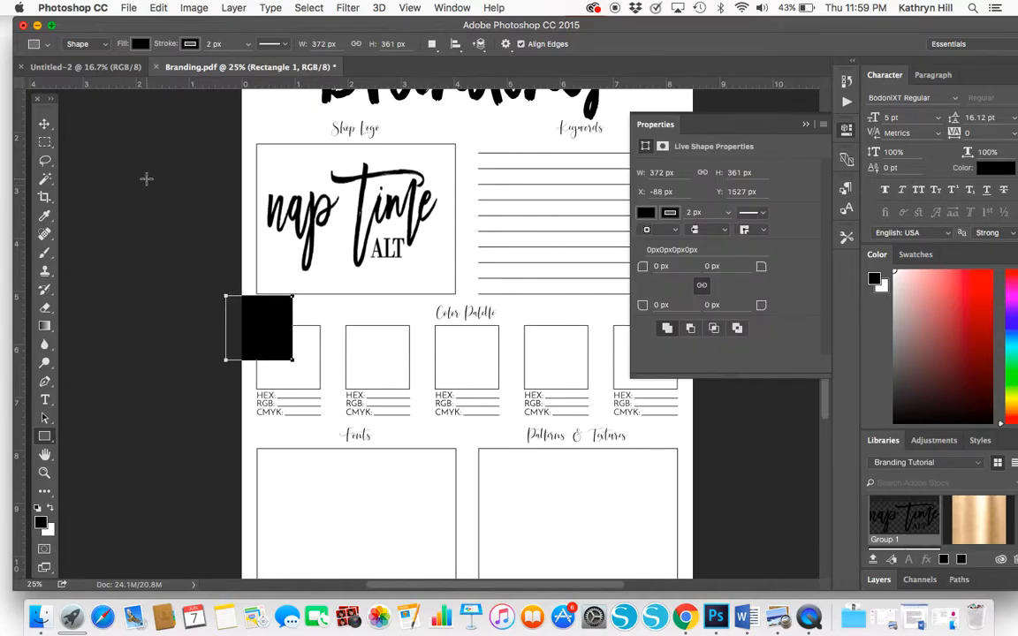
left_click(44, 124)
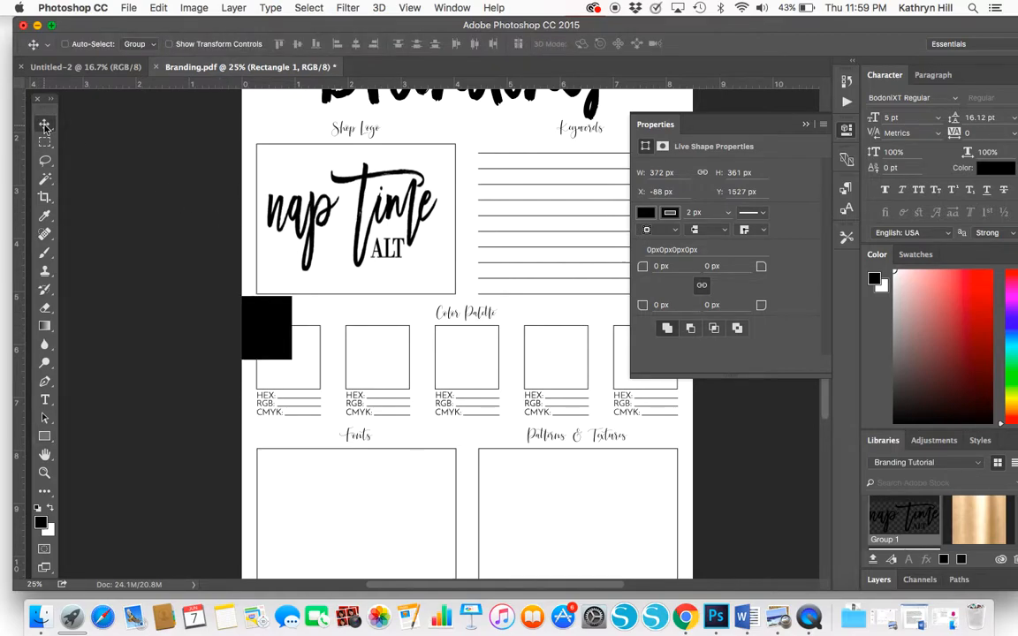
left_click_drag(275, 346, 303, 375)
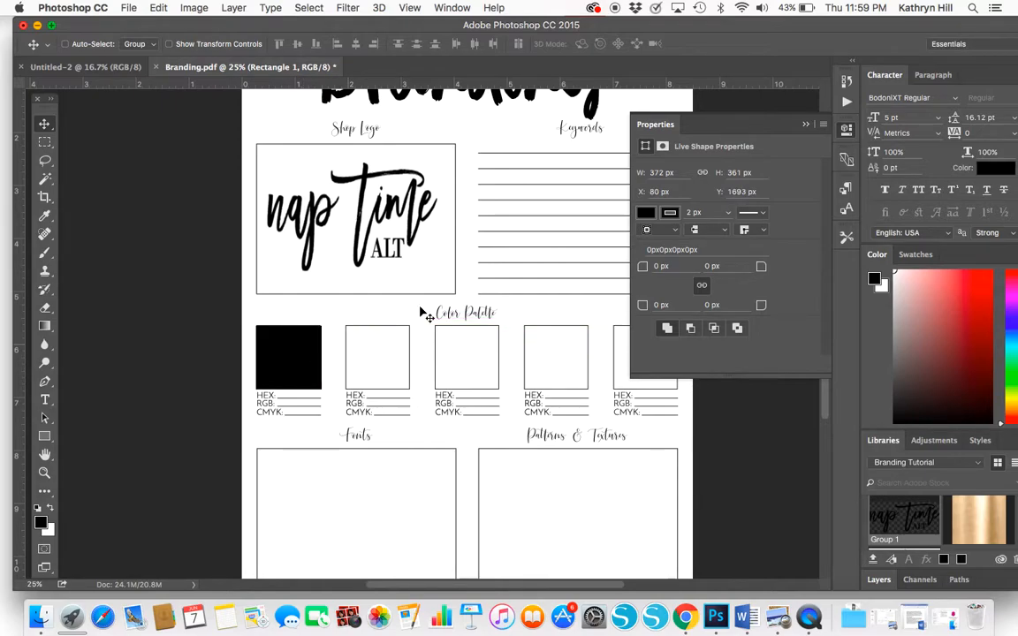
Fill the first palette rectangle with the recently used pink ff0099 and view its color values.
left_click(647, 213)
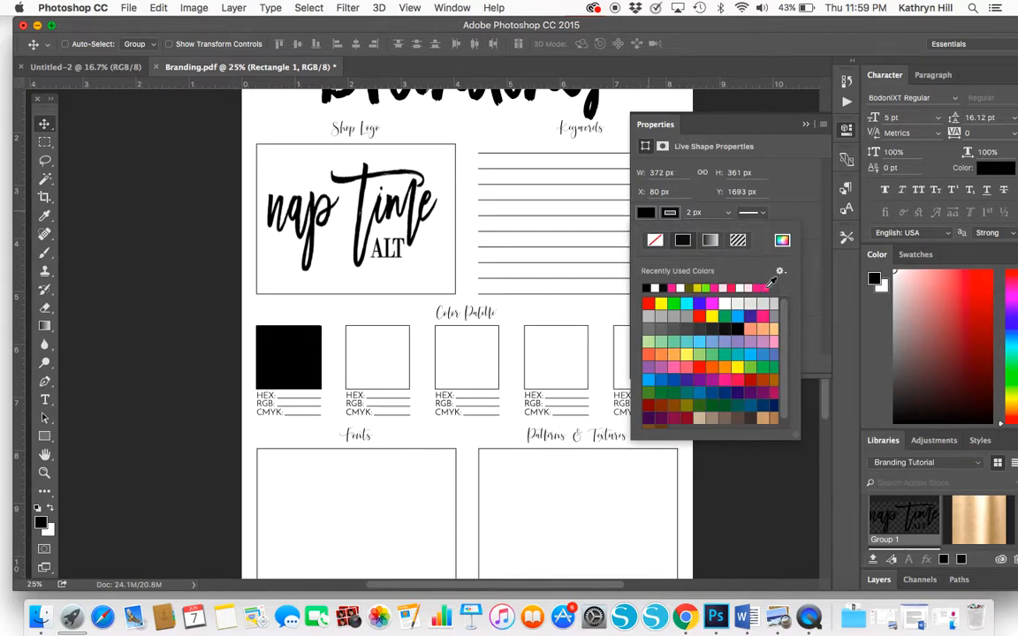
left_click(767, 287)
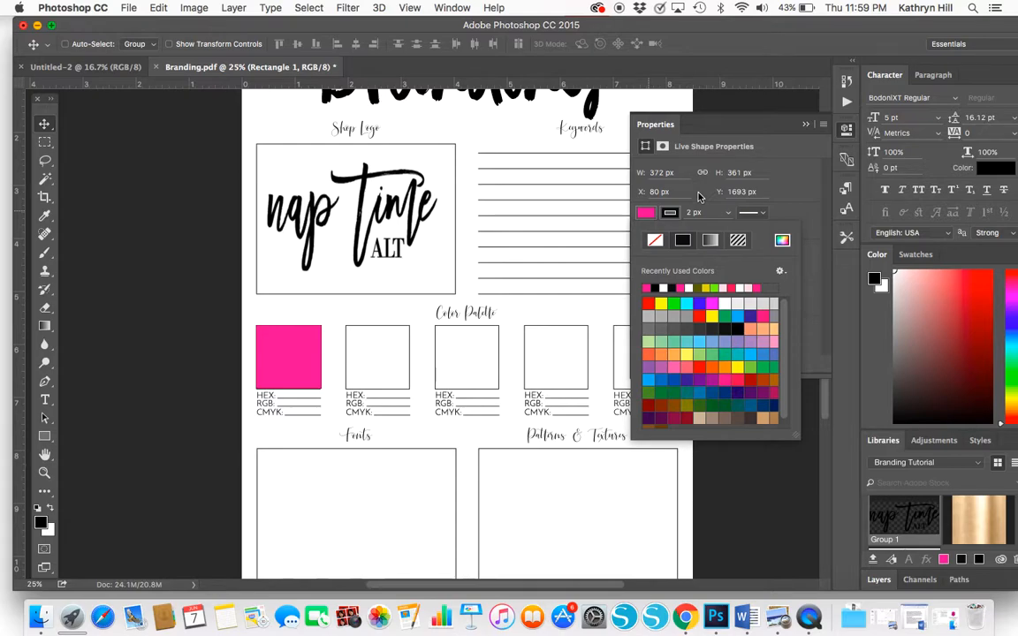
left_click(782, 241)
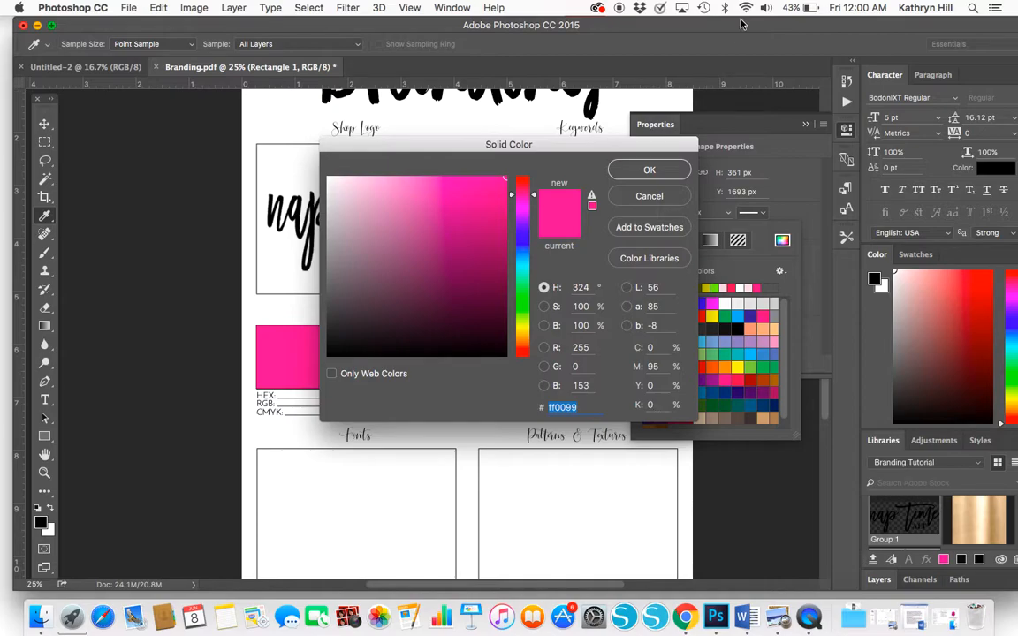
left_click(649, 170)
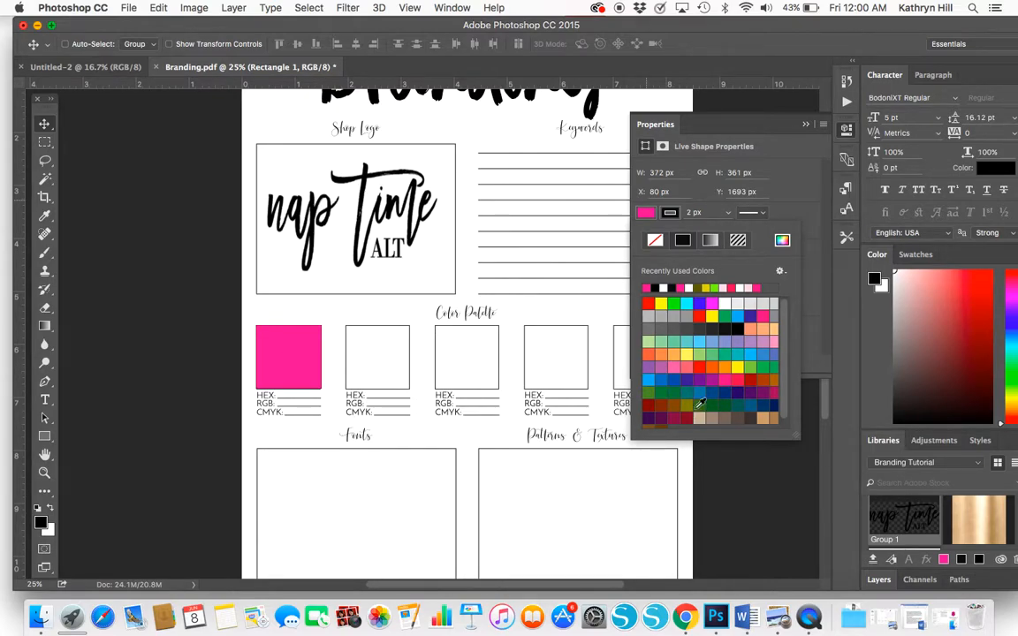
left_click(806, 124)
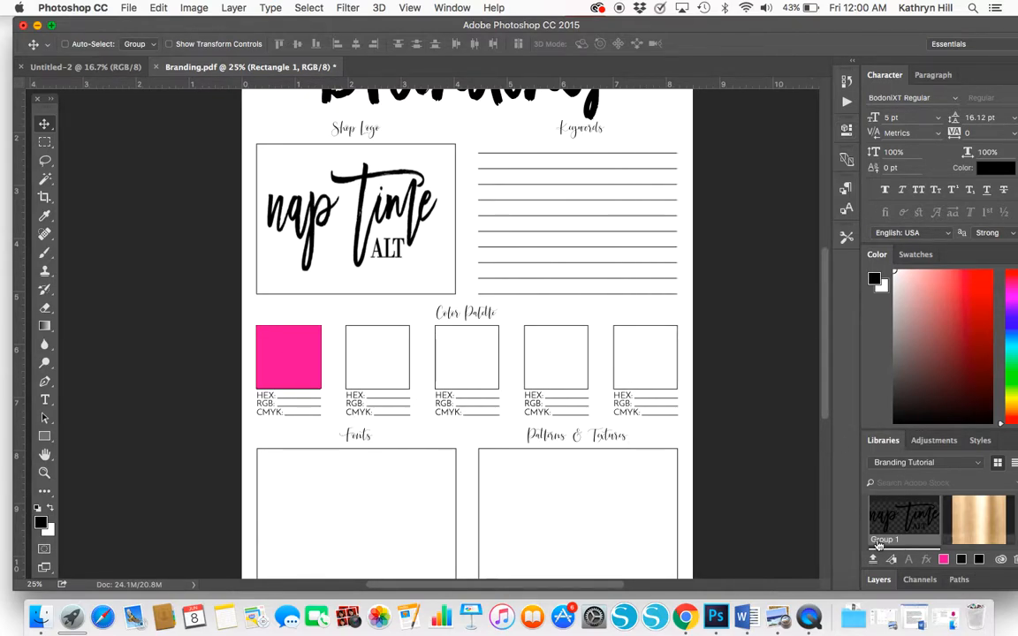
Place the pink watercolor Background graphic from the library over the Patterns & Textures box.
scroll(916, 523, "down", 3)
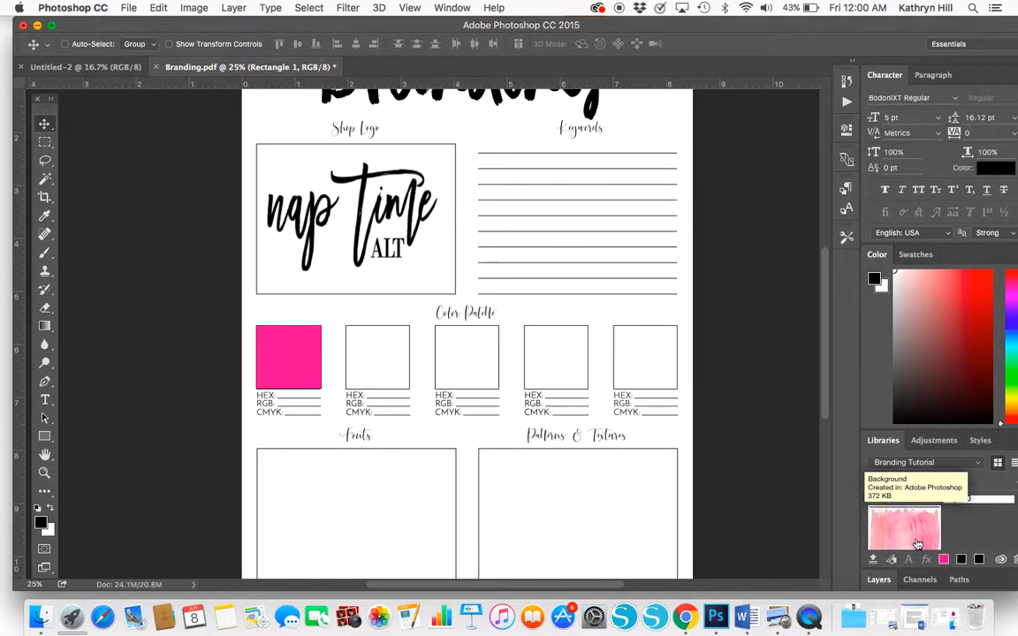
scroll(916, 542, "up", 2)
scroll(915, 539, "down", 2)
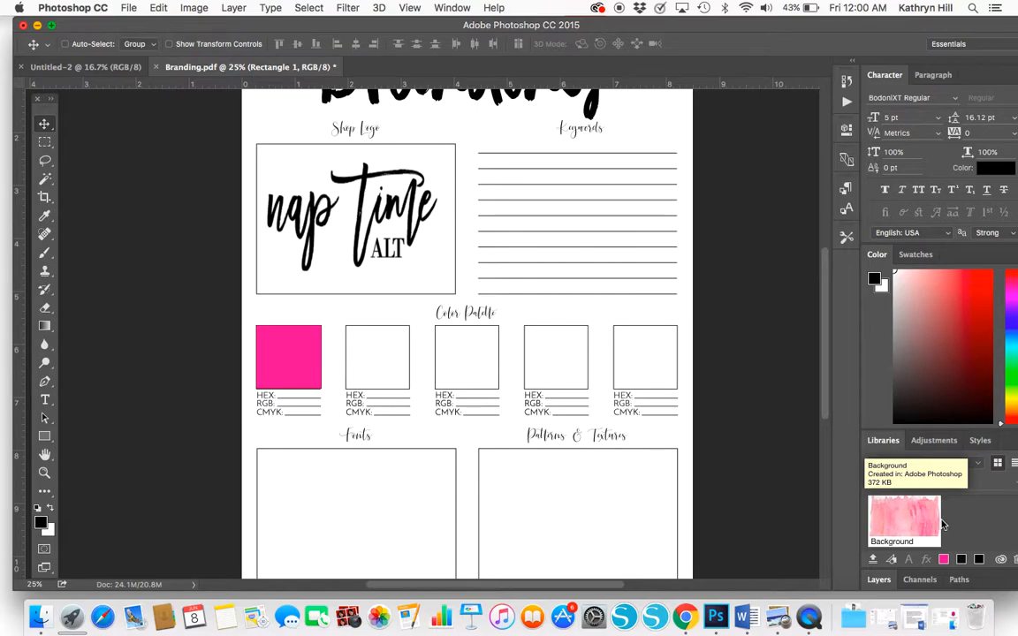
left_click_drag(914, 525, 566, 495)
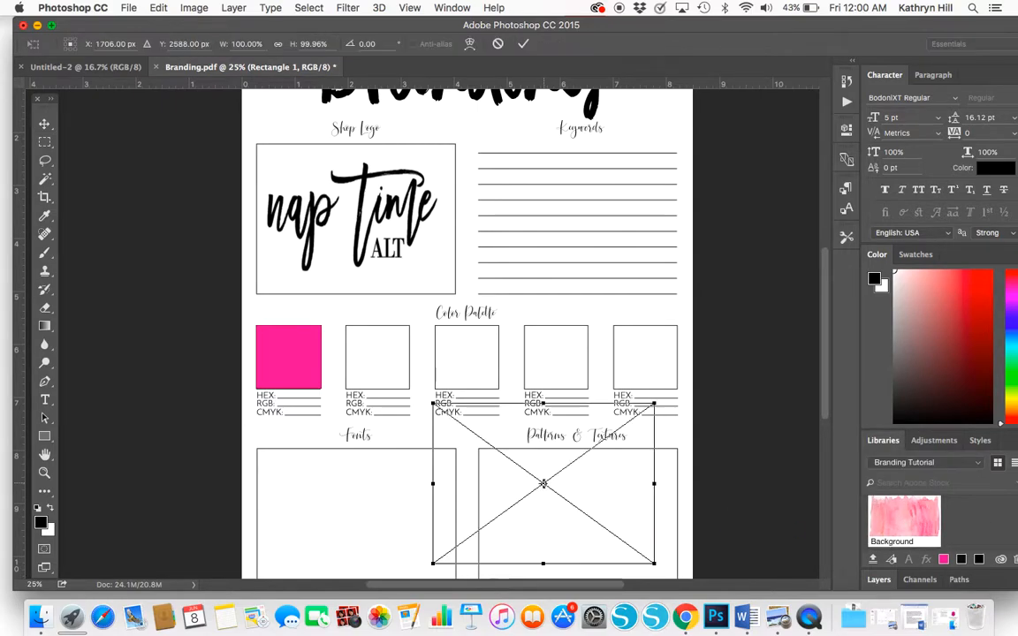
scroll(641, 511, "down", 5)
scroll(641, 511, "up", 5)
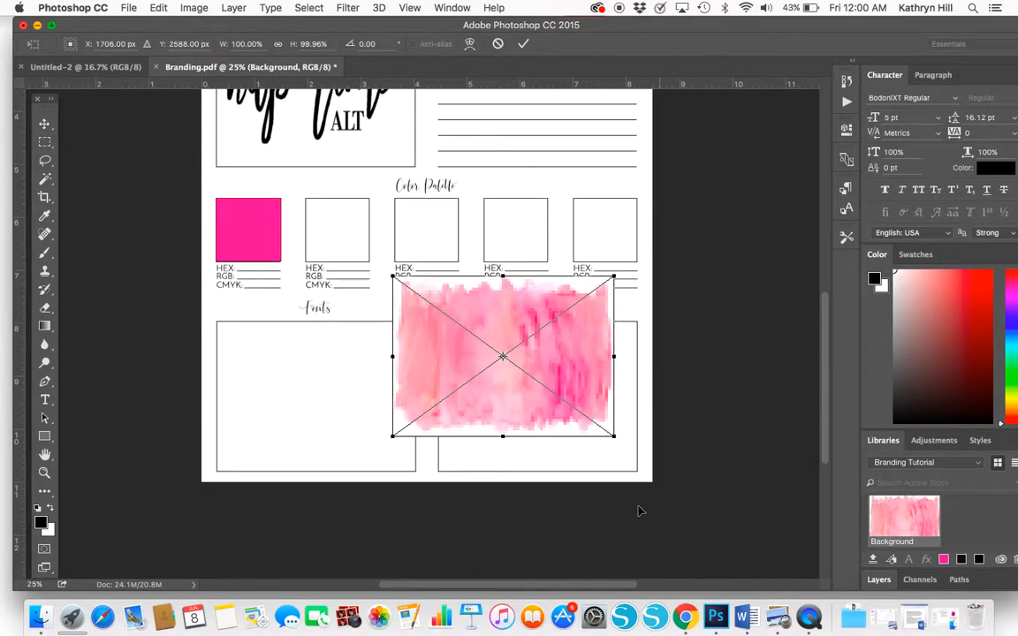
left_click_drag(595, 451, 604, 483)
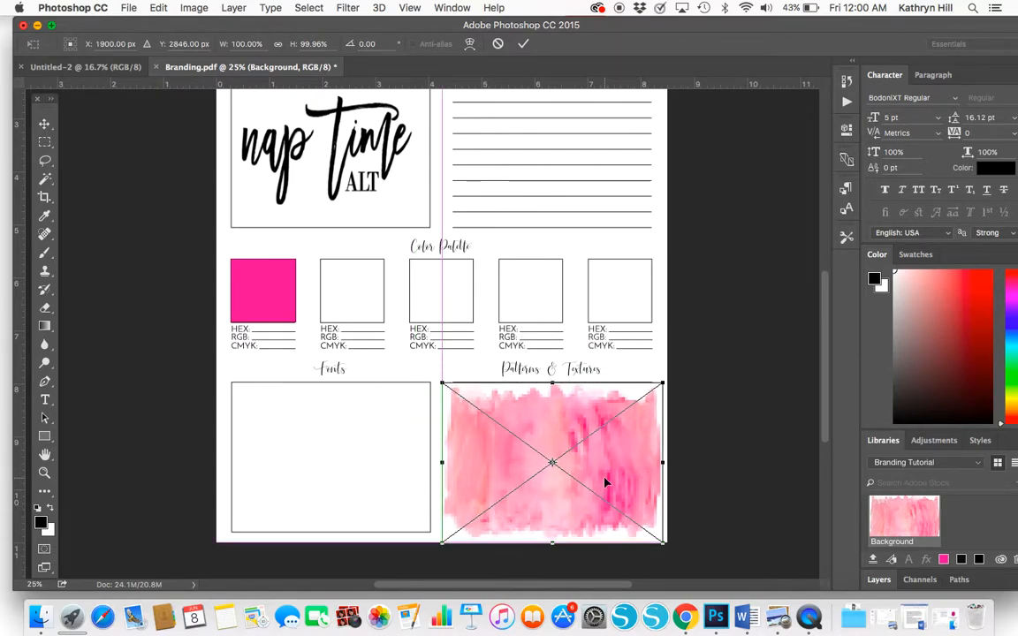
Shrink the watercolor graphic to a small, roughly square swatch in the upper-left corner of the Patterns & Textures box.
left_click_drag(442, 541, 538, 480)
left_click_drag(638, 432, 545, 433)
left_click_drag(503, 482, 503, 467)
left_click_drag(524, 429, 522, 431)
left_click(523, 44)
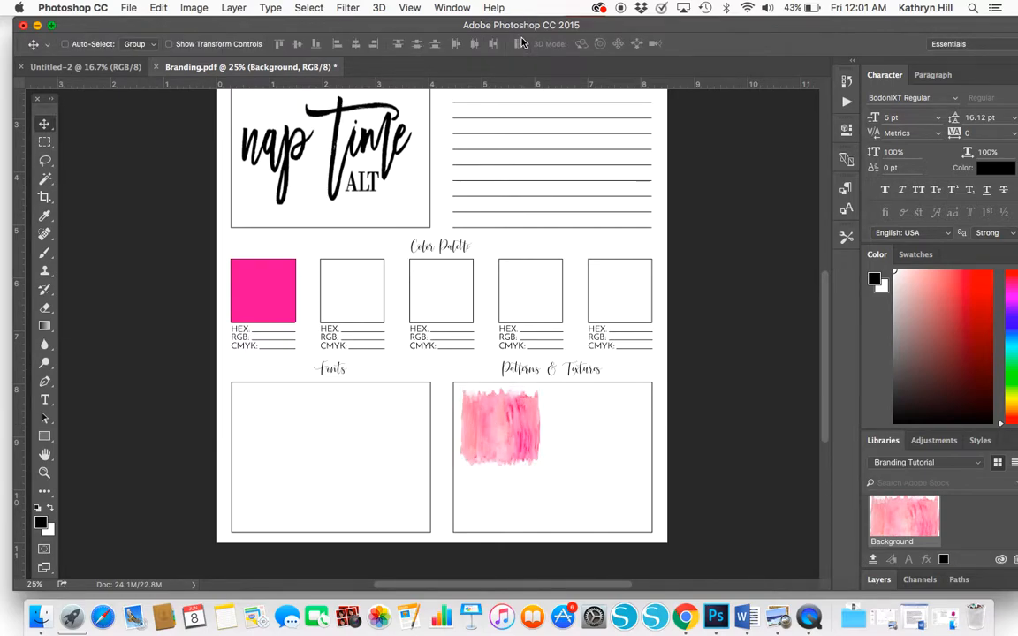
Draw a black rectangle about 399 by 380 px beside the watercolor swatch in the Patterns & Textures box.
scroll(973, 522, "down", 3)
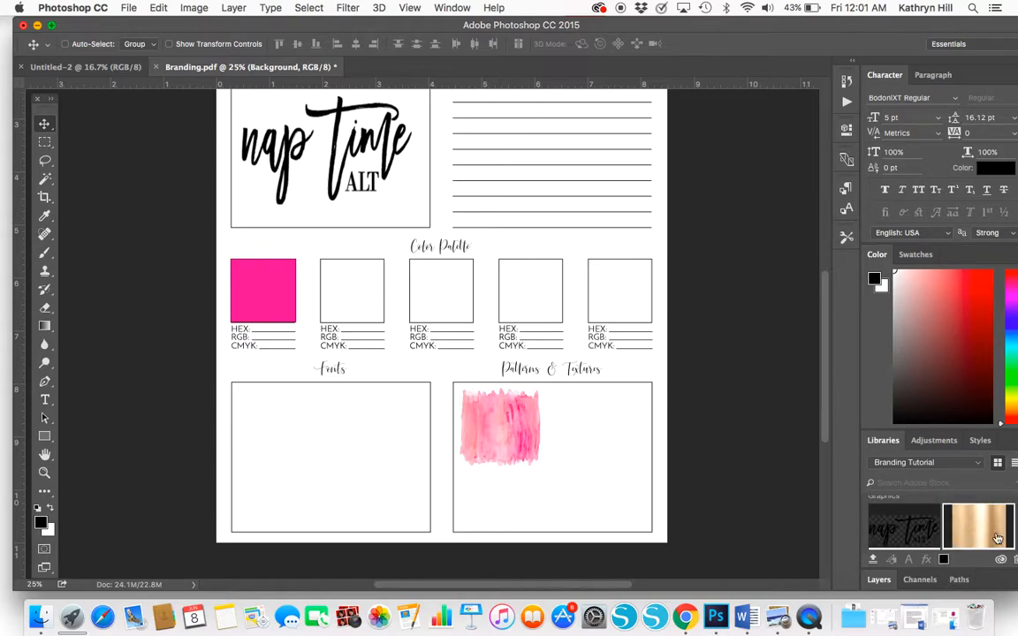
left_click(45, 436)
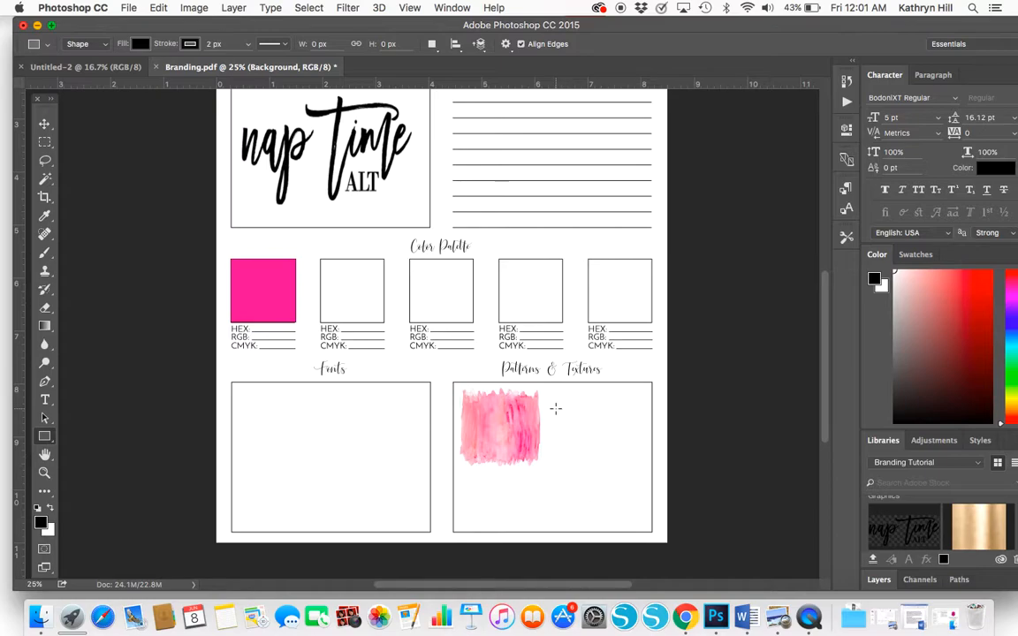
left_click_drag(558, 411, 604, 427)
left_click(44, 124)
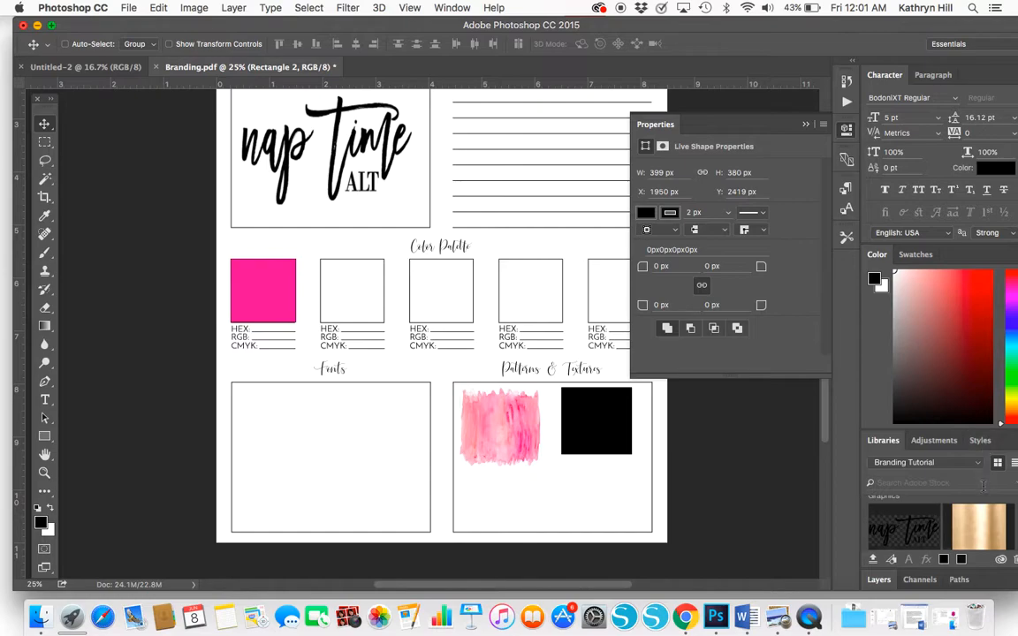
Place the gold Layer 0 graphic from the library over the page, covering the new black rectangle.
left_click_drag(986, 534, 566, 368)
left_click_drag(571, 456, 449, 403)
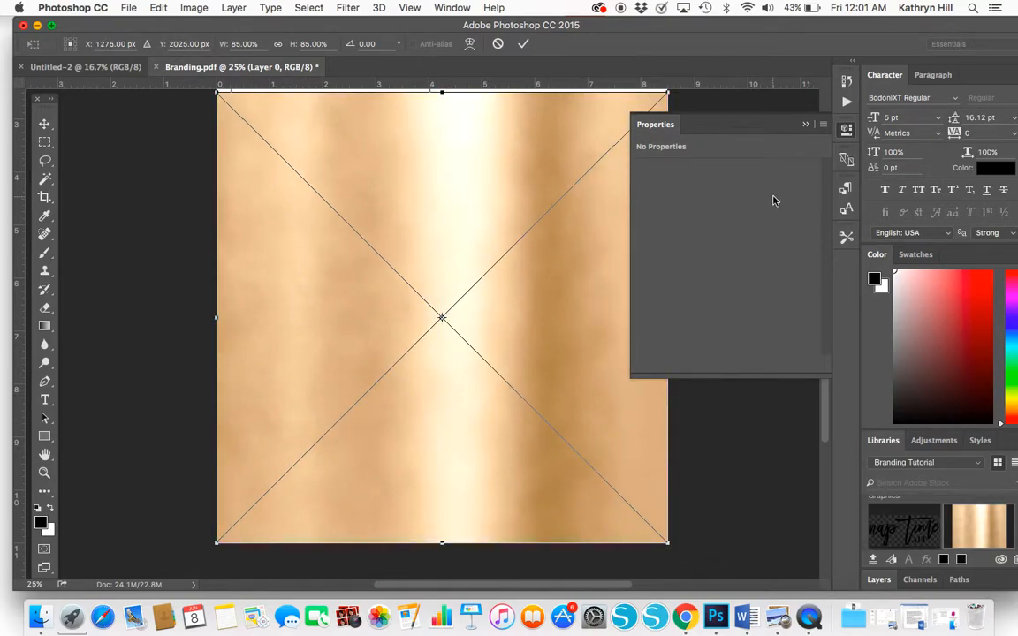
left_click(805, 124)
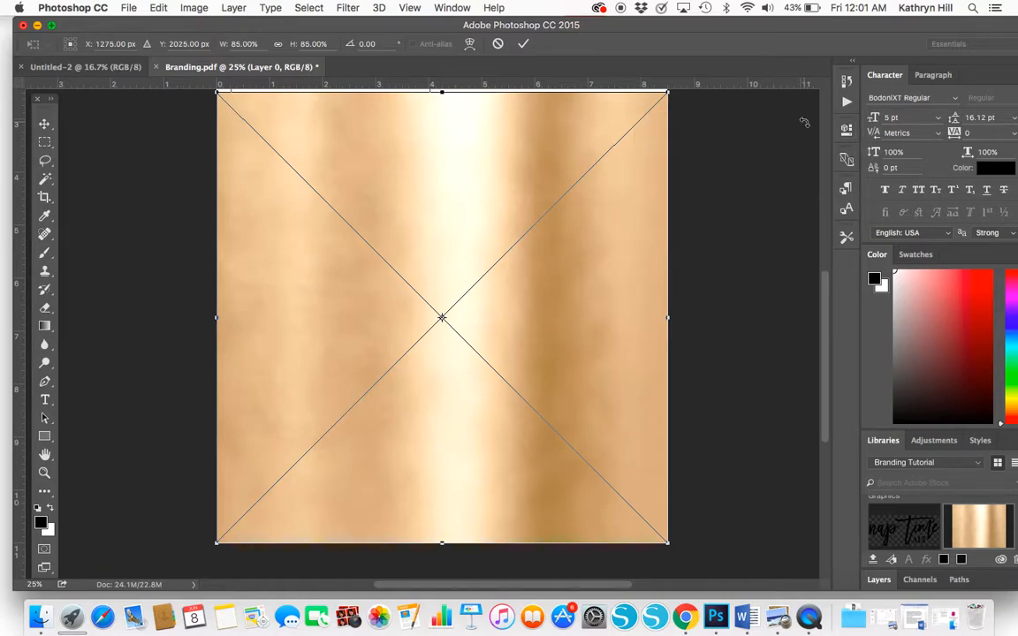
left_click(523, 43)
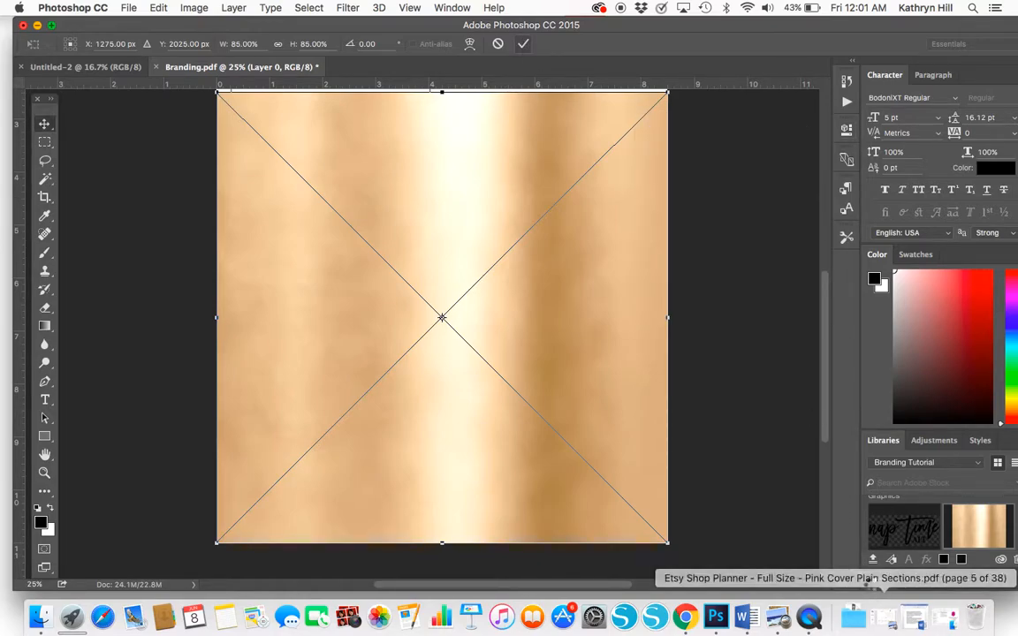
Clip the gold Layer 0 to the Rectangle 2 layer beneath it with a clipping mask.
left_click(879, 580)
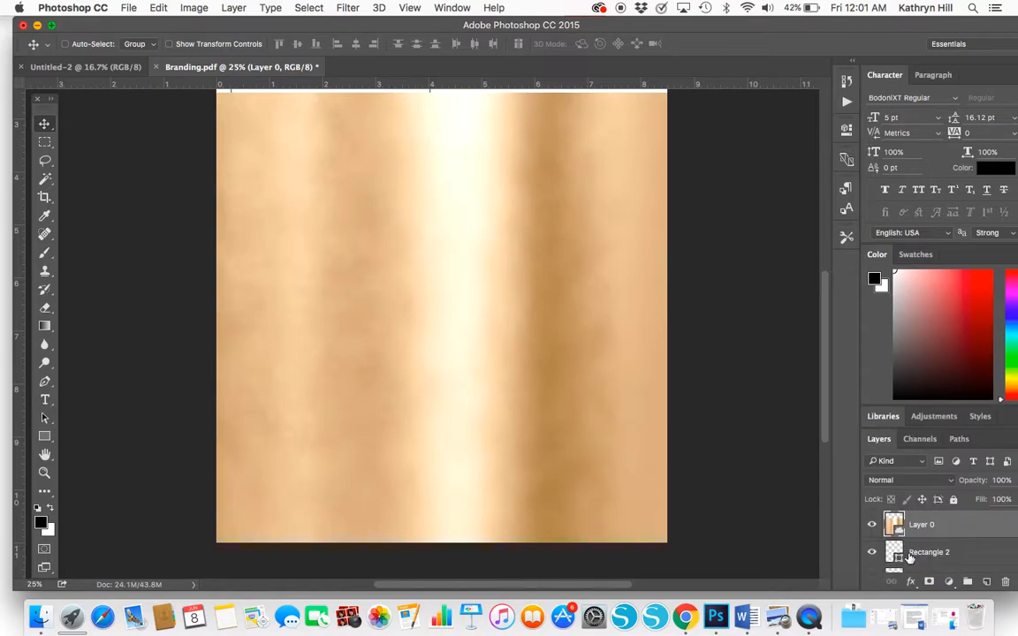
right_click(935, 529)
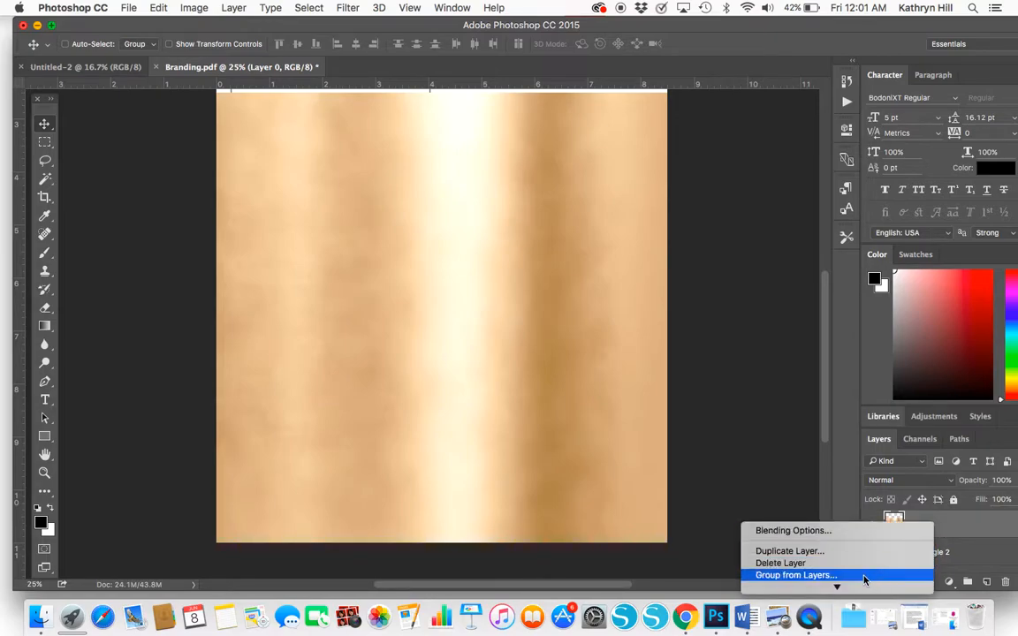
mouse_move(854, 584)
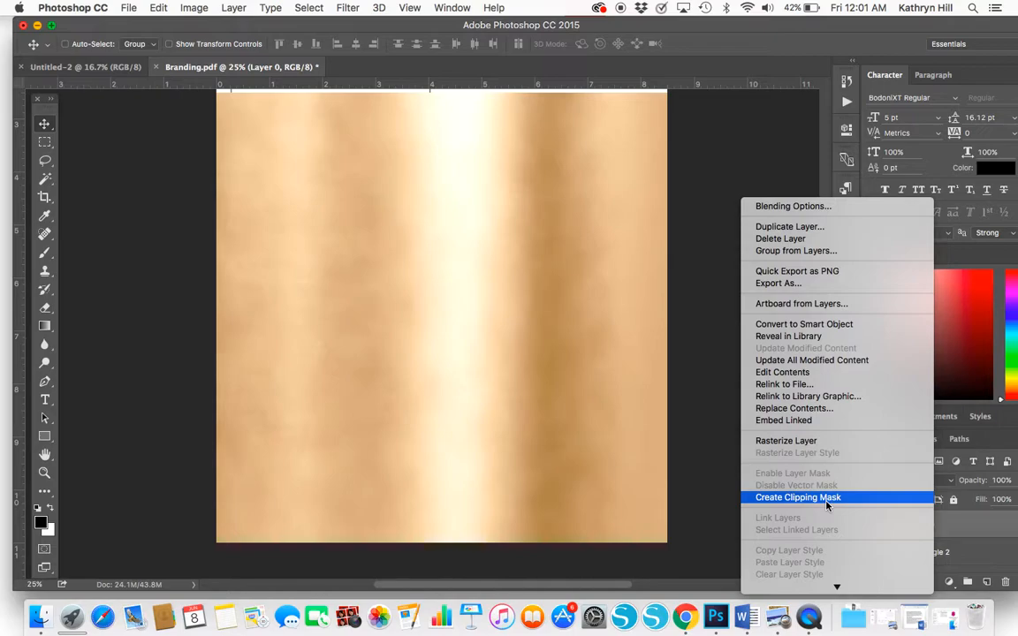
left_click(827, 499)
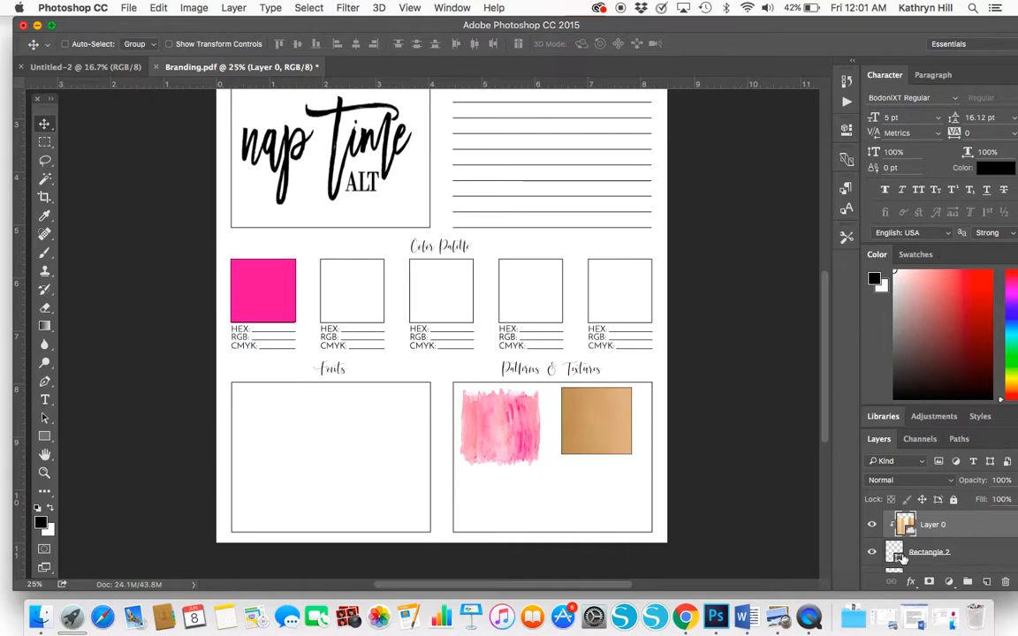
Group the gold texture layer and Rectangle 2 together.
left_click(930, 554)
left_click(233, 8)
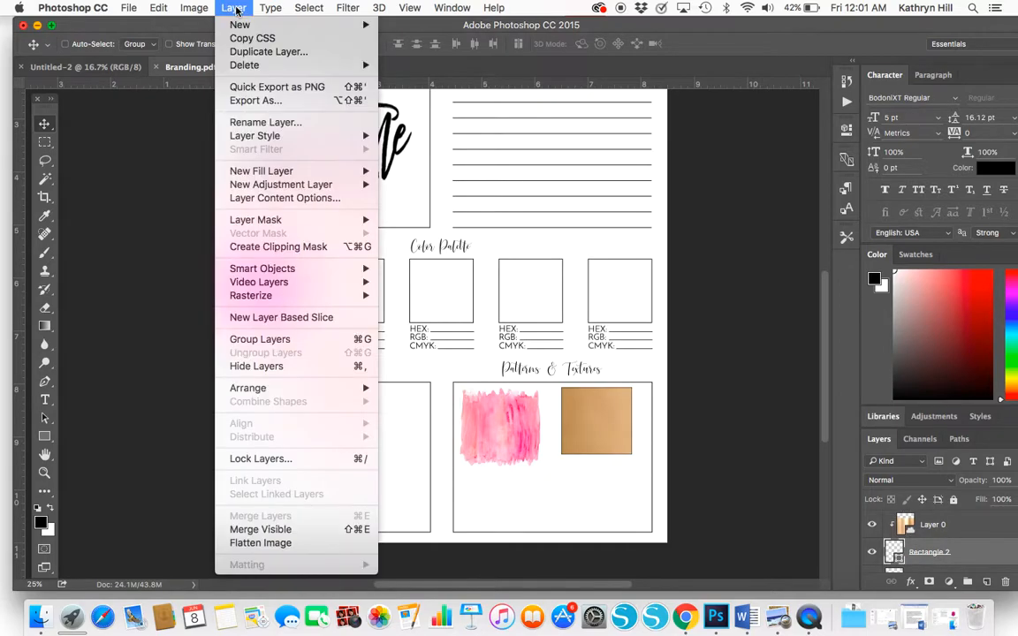
left_click(258, 340)
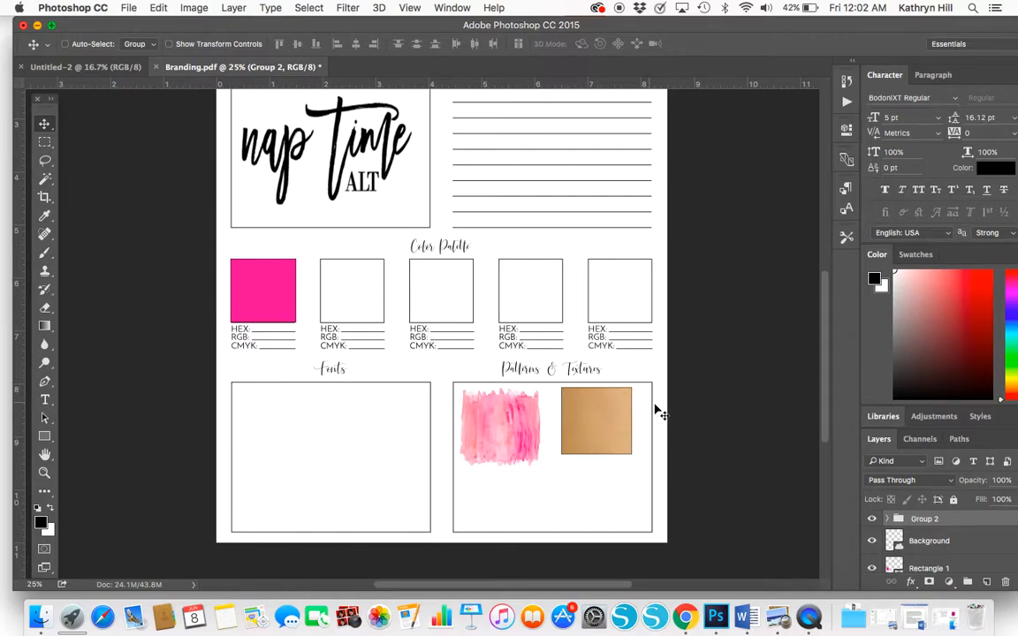
left_click(884, 418)
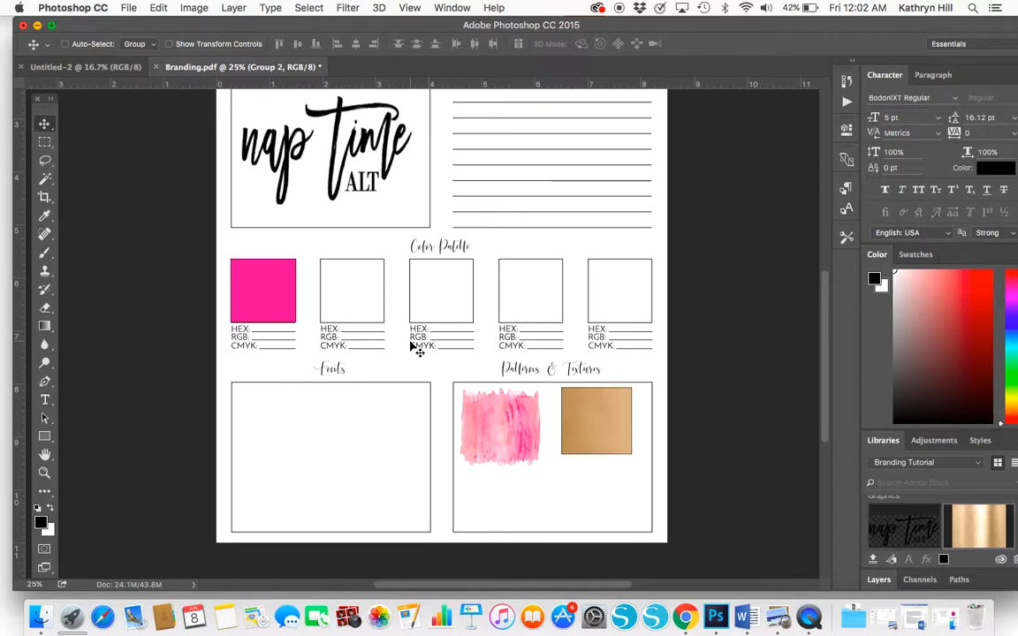
scroll(889, 527, "down", 3)
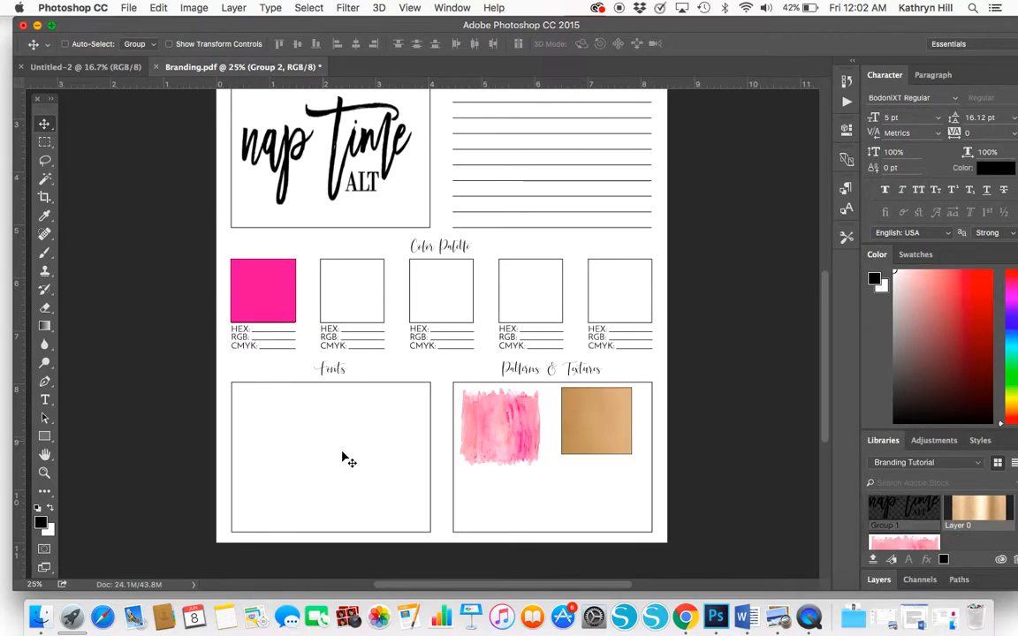
scroll(369, 477, "up", 3)
Set the Type tool's font to Madina Clean Regular.
left_click(44, 400)
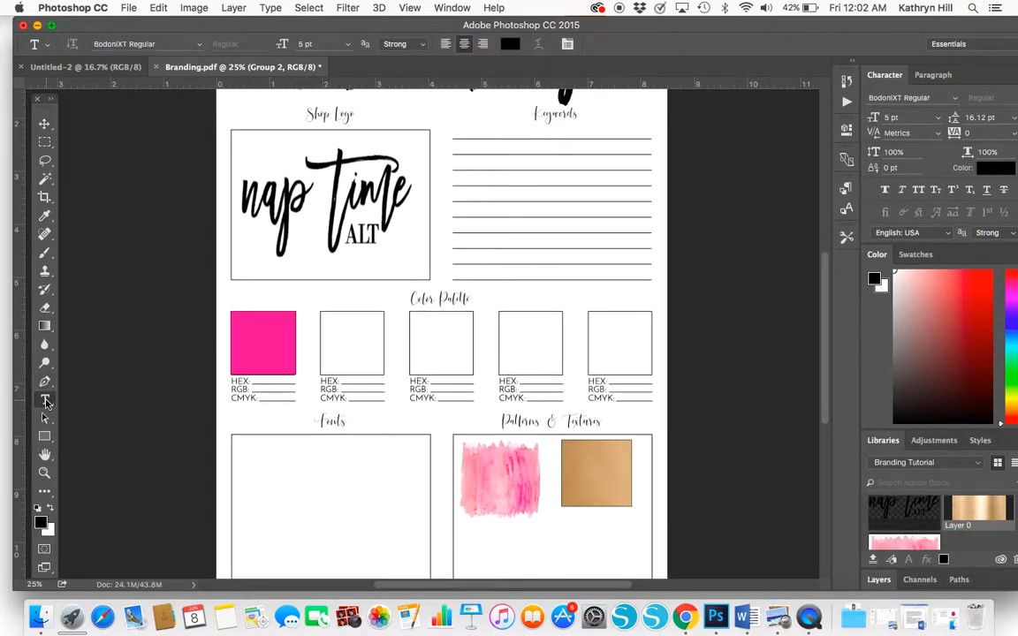
left_click(147, 44)
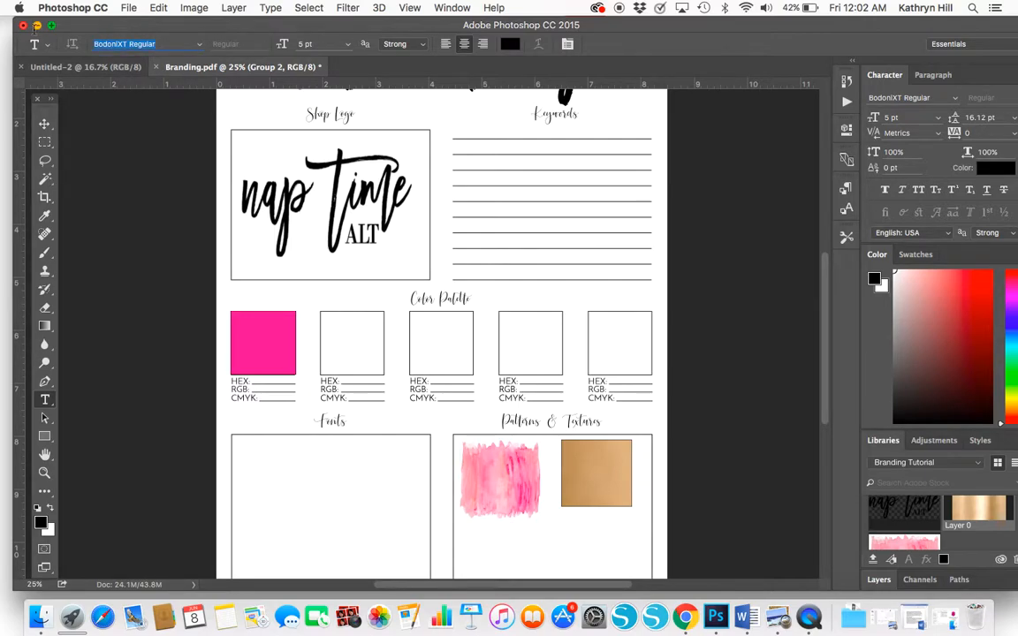
type("madina")
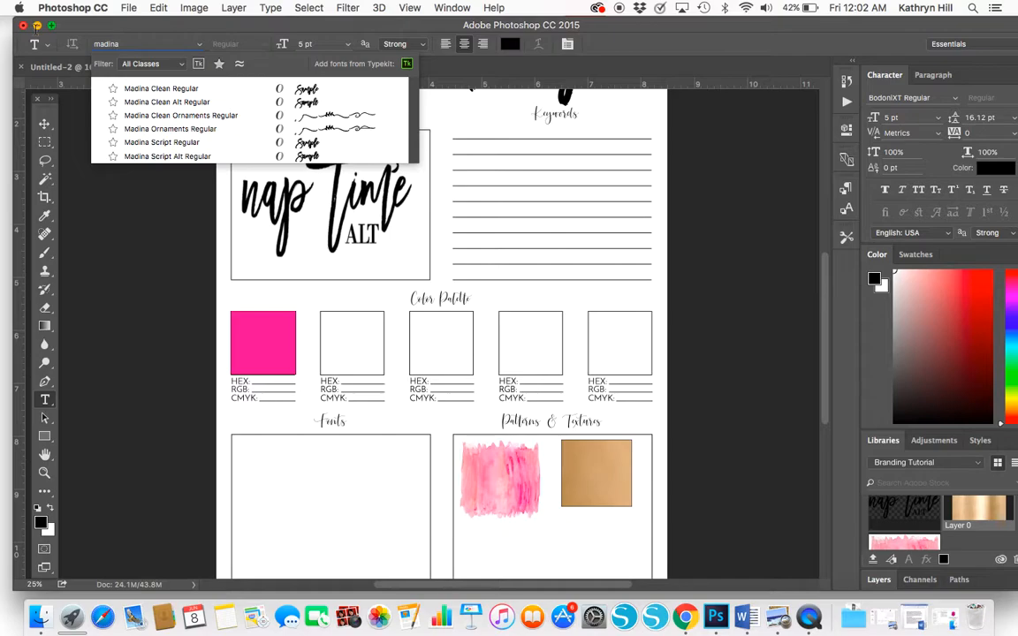
left_click(150, 88)
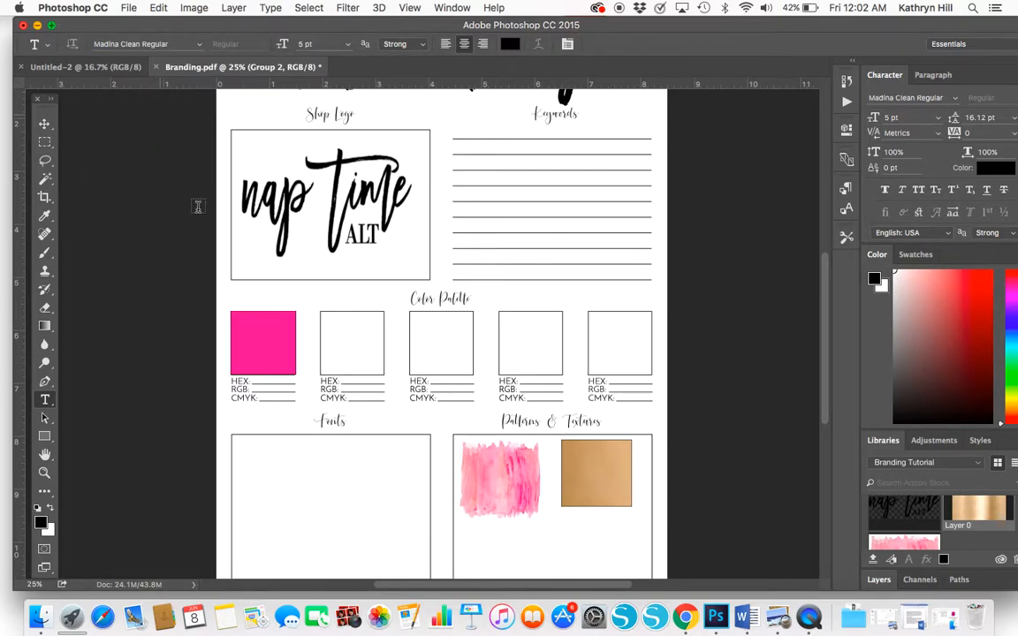
Add the text "Madina Script" at 20 pt in the Fonts box.
left_click(263, 482)
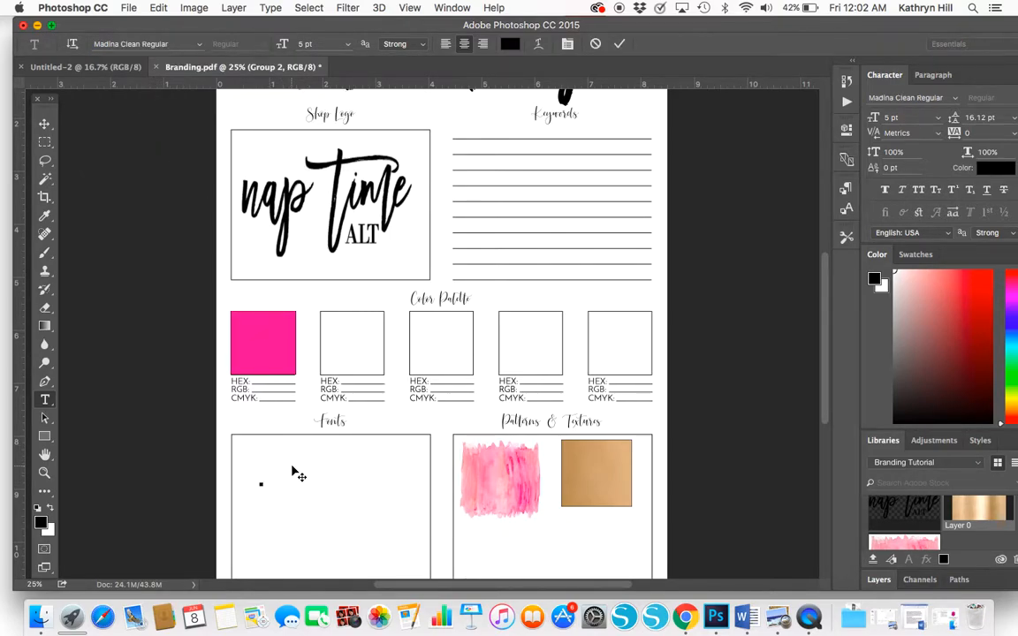
left_click(303, 42)
type("20")
key("Return")
type("Madina Script")
Move the "Madina Script" text to the upper middle of the Fonts box.
left_click(41, 124)
left_click_drag(248, 440, 309, 413)
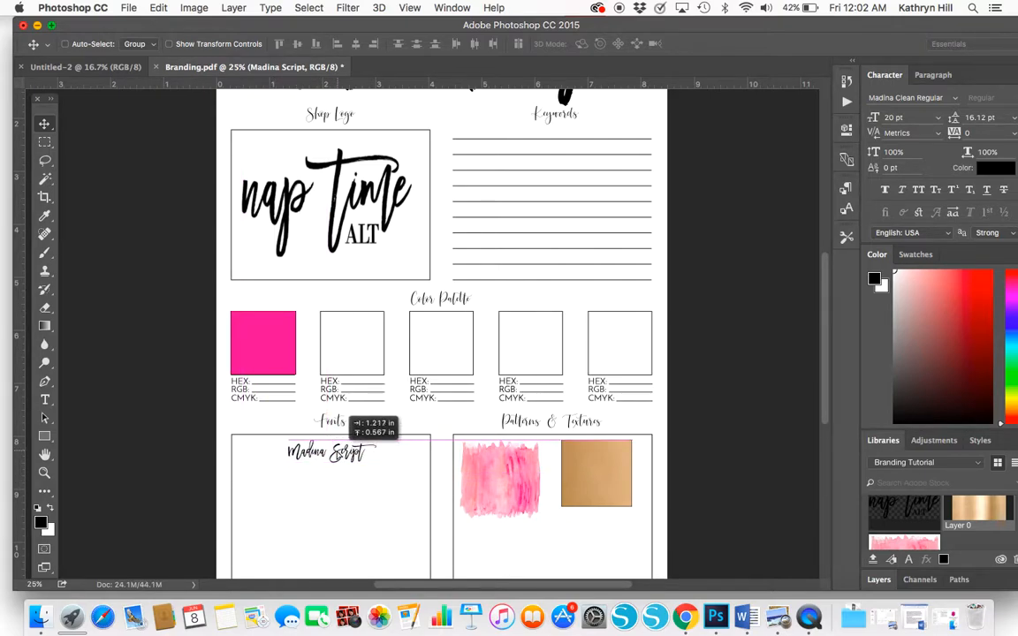
left_click_drag(346, 416, 340, 416)
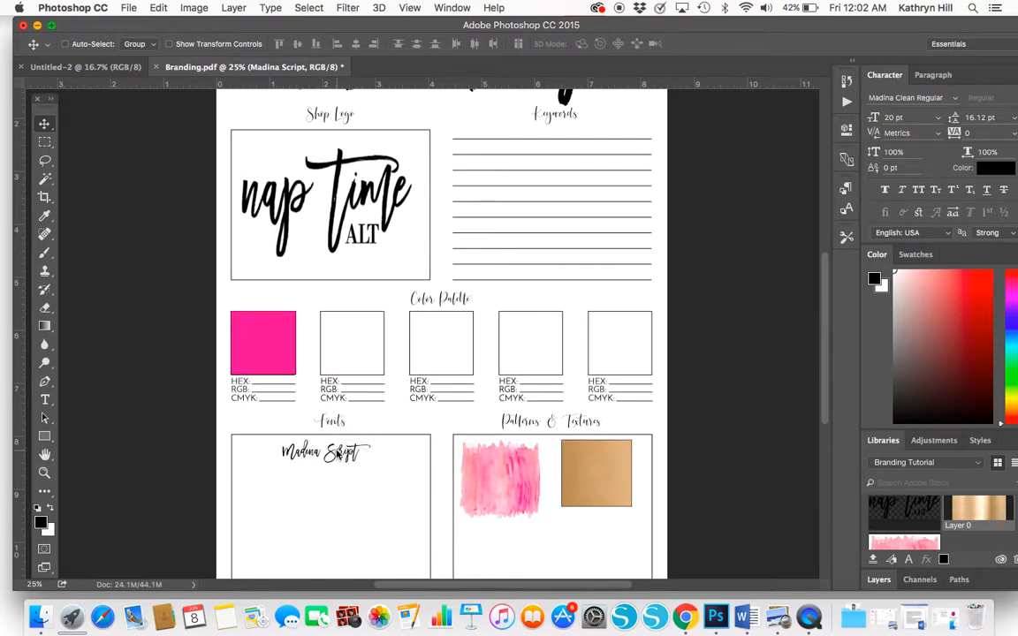
Add the text "Oranienbaum Regular" in the Oranienbaum Regular font and place it centered beneath "Madina Script" in the Fonts box.
left_click(44, 399)
left_click(267, 500)
left_click(199, 44)
type("oran")
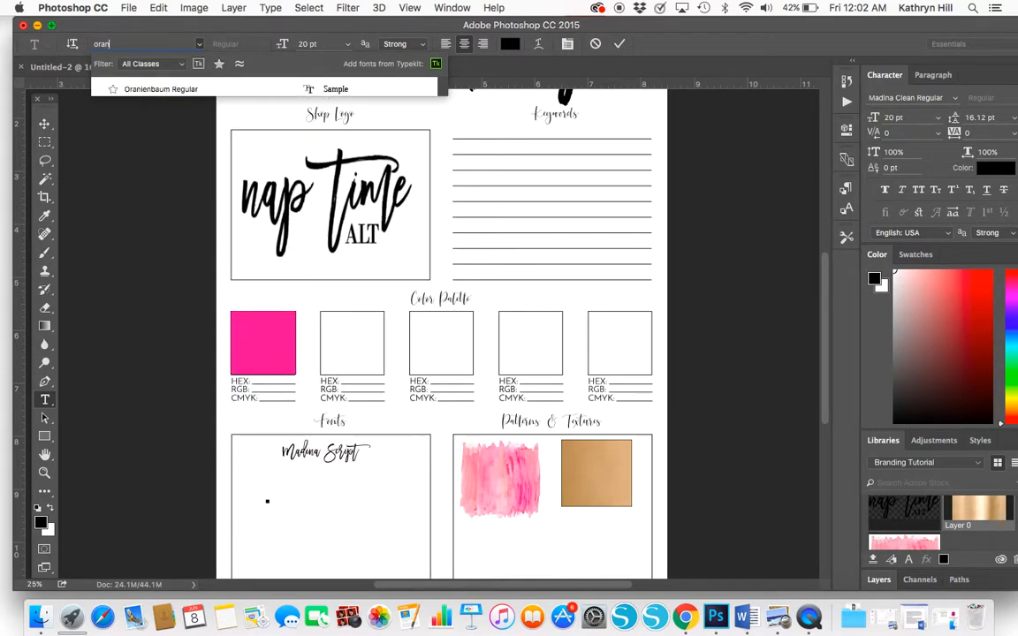
left_click(226, 88)
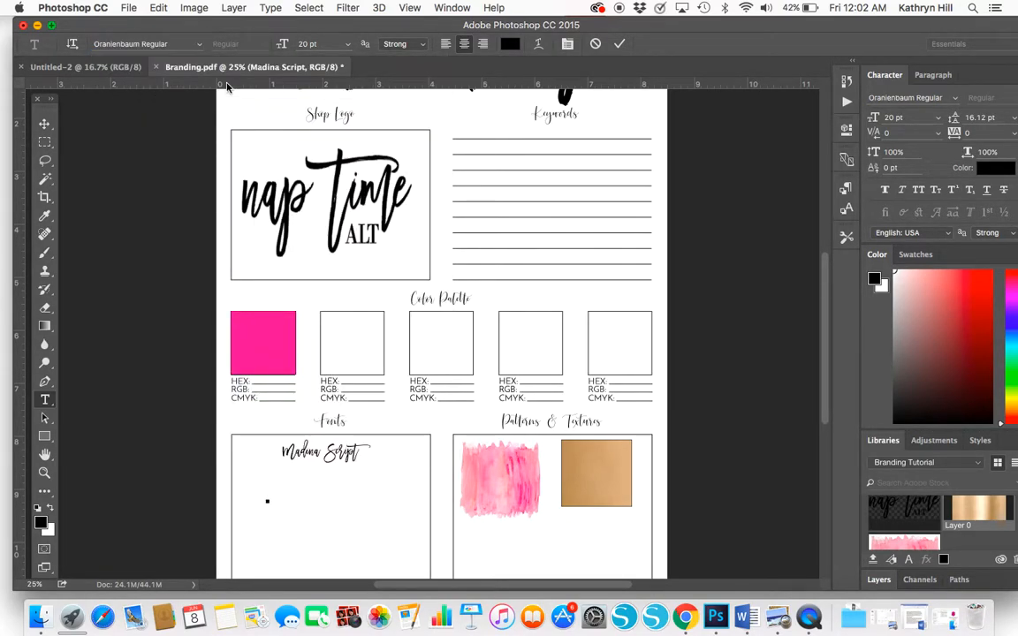
type("Oranienbaum")
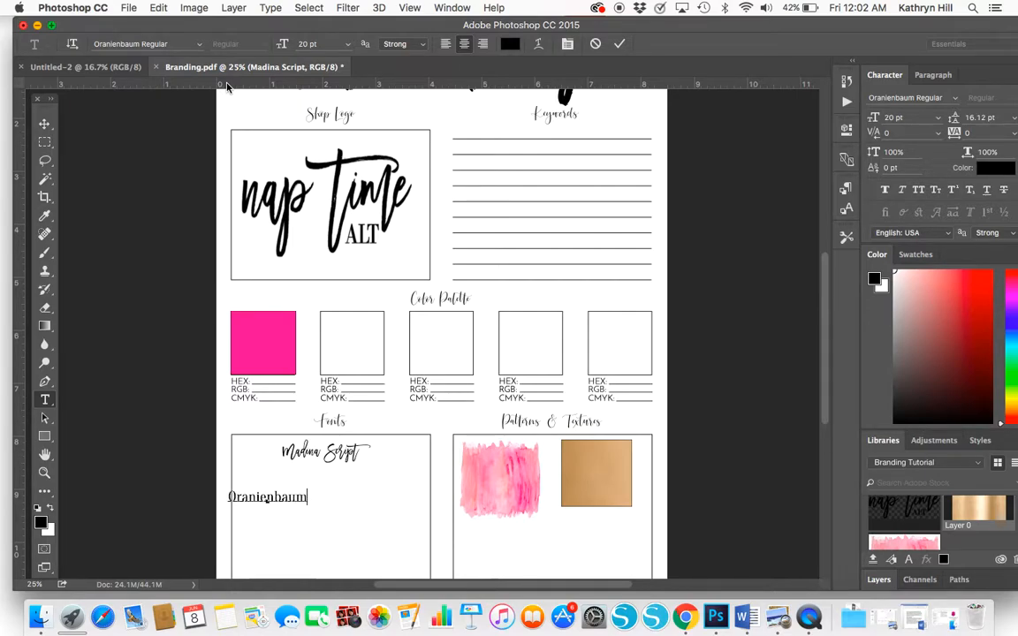
type(" Begular")
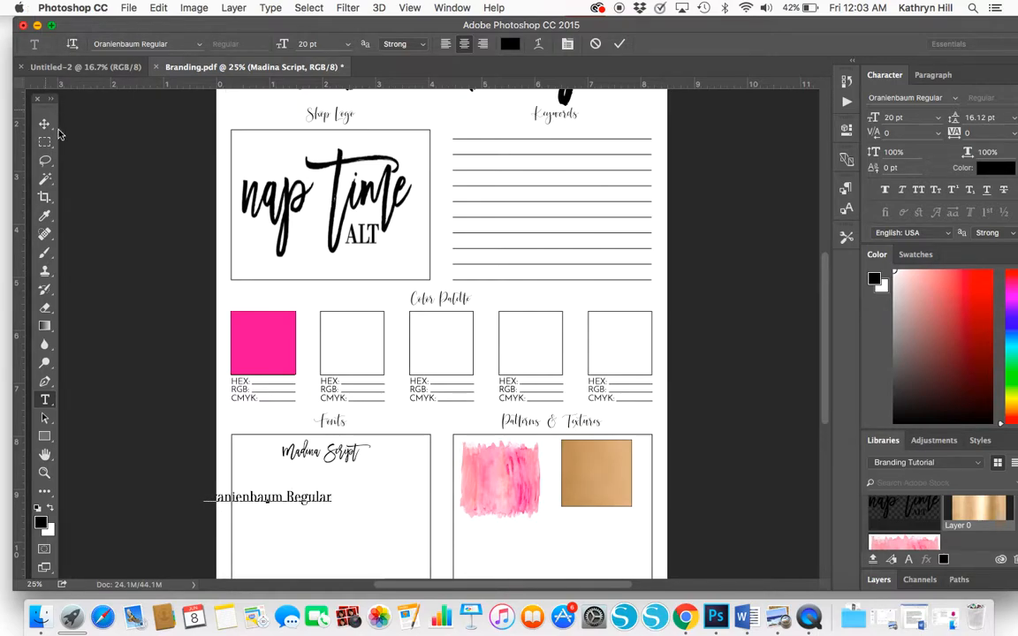
left_click(45, 124)
left_click_drag(311, 502, 331, 491)
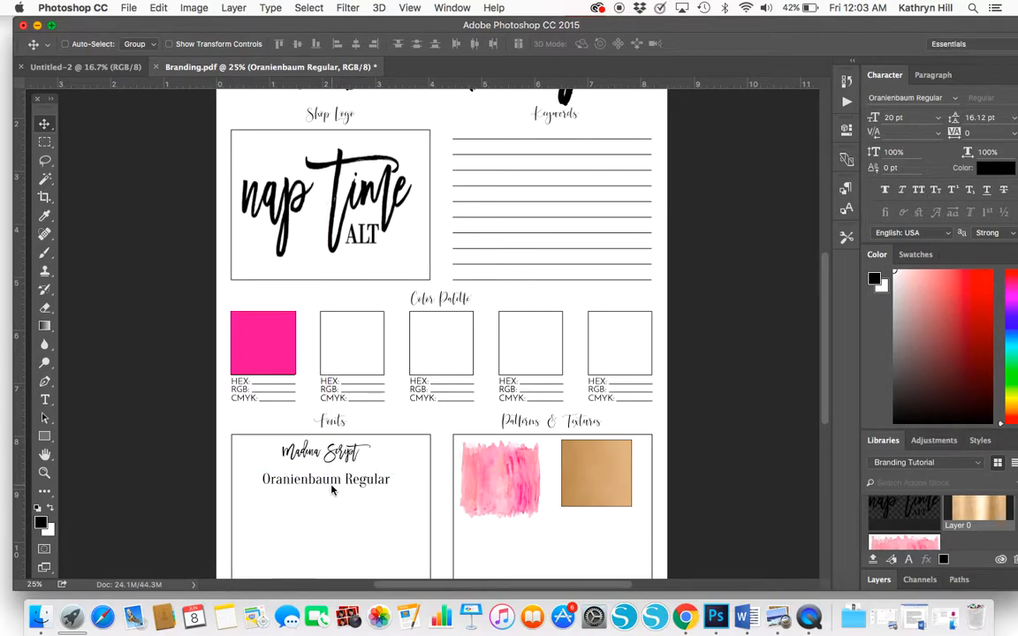
scroll(418, 461, "down", 5)
scroll(418, 461, "up", 5)
scroll(420, 462, "up", 3)
scroll(420, 462, "down", 2)
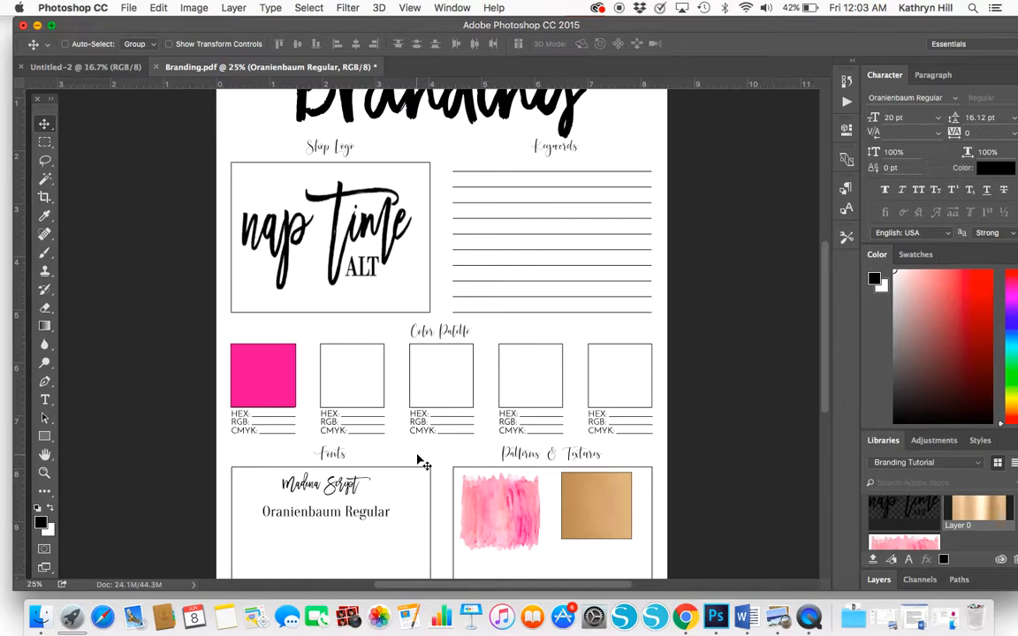
scroll(423, 463, "down", 1)
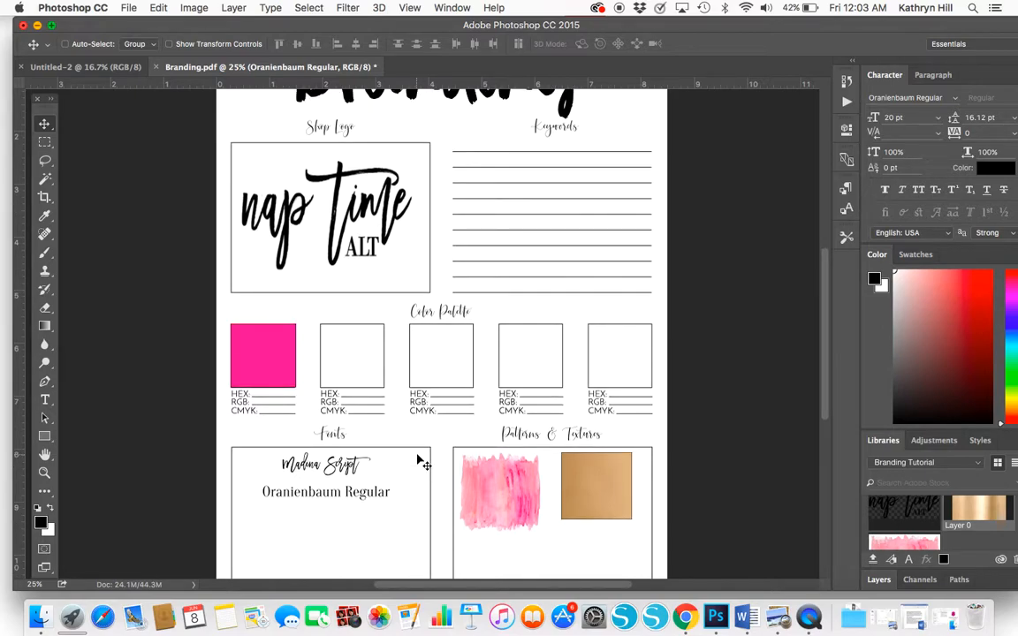
scroll(424, 462, "up", 2)
scroll(423, 462, "up", 1)
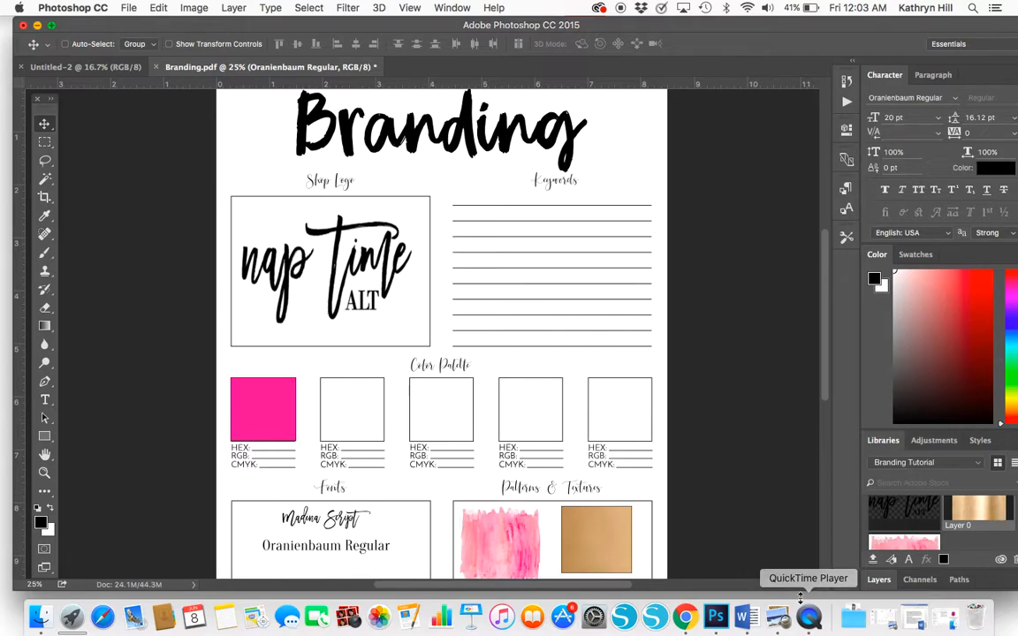
left_click(808, 617)
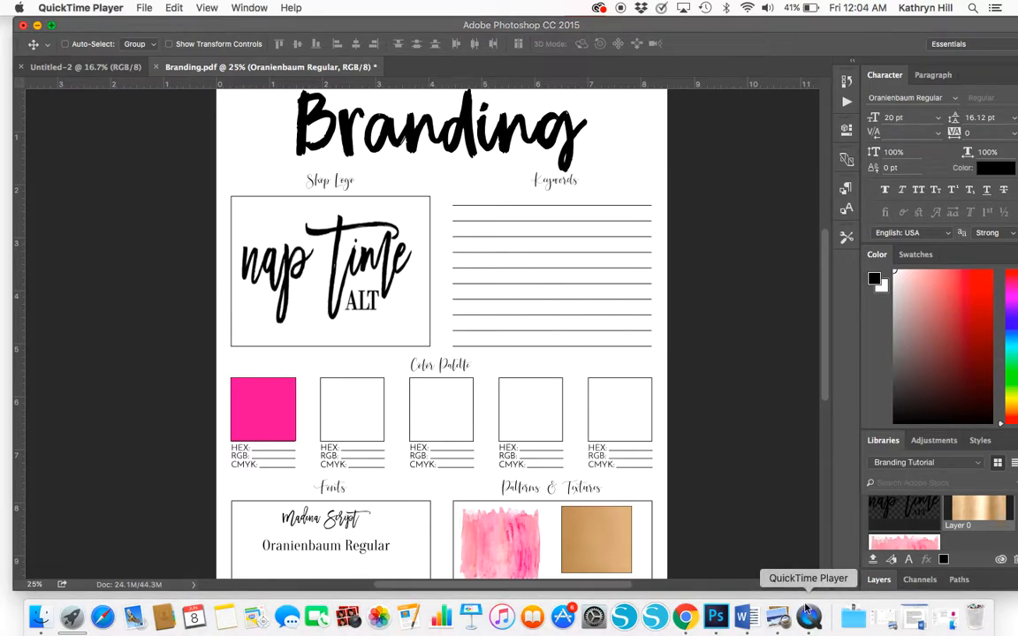